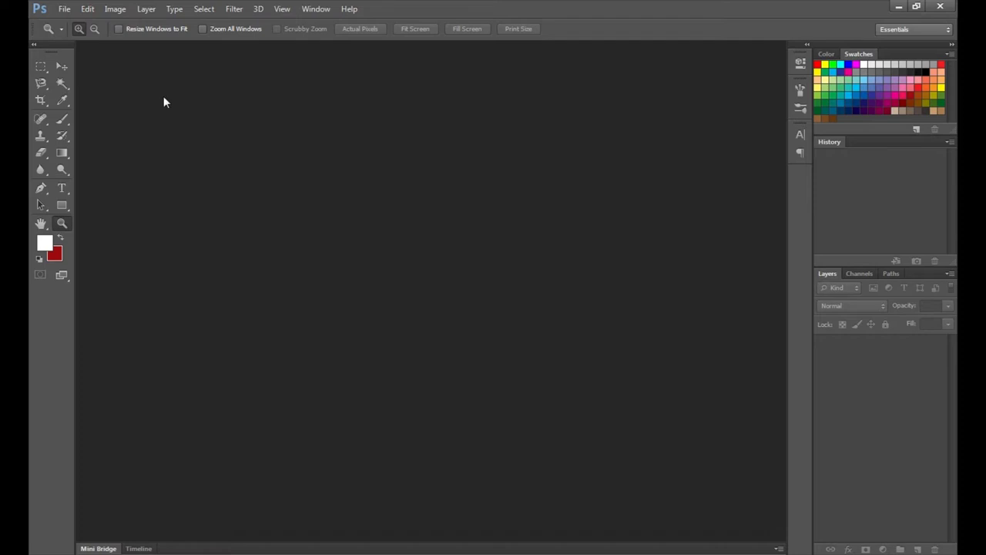
Step: Open the File menu and close it again without choosing a command
left_click(64, 11)
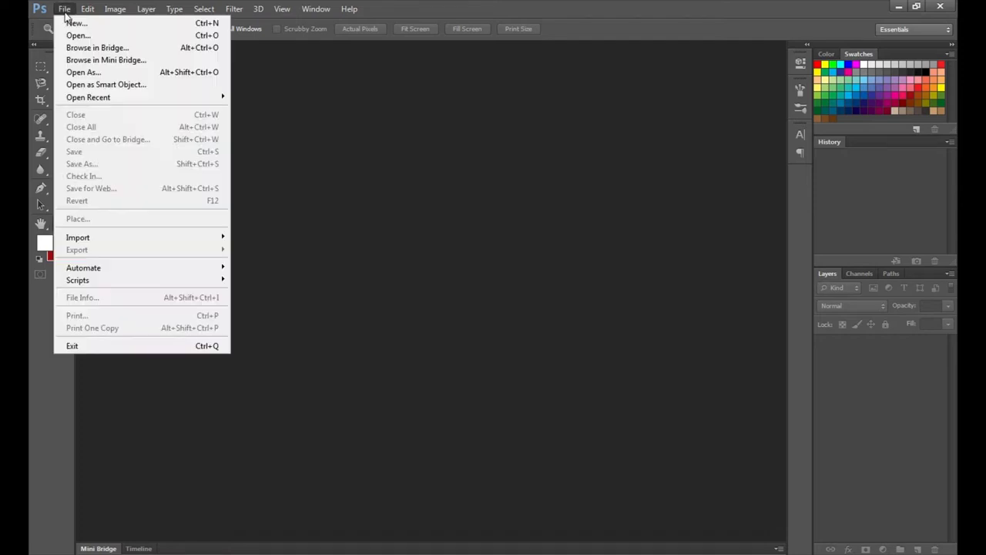
left_click(324, 138)
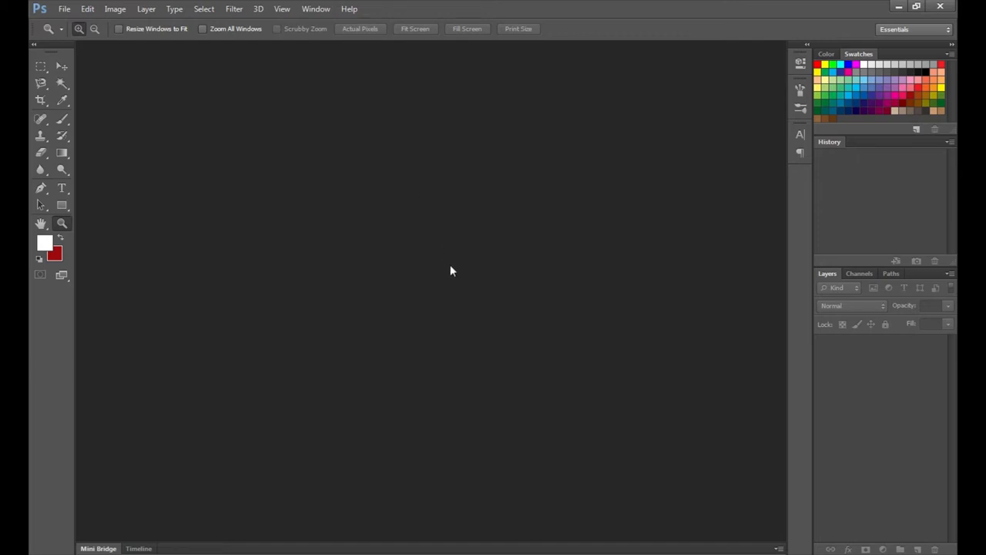
Step: Create a new document in pixels with width 500 and height 500
left_click(67, 11)
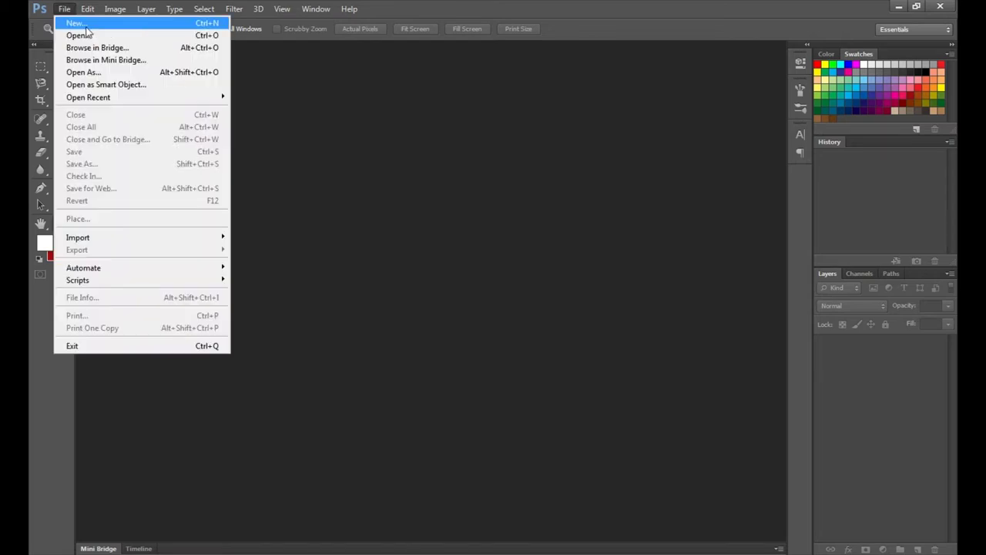
left_click(77, 23)
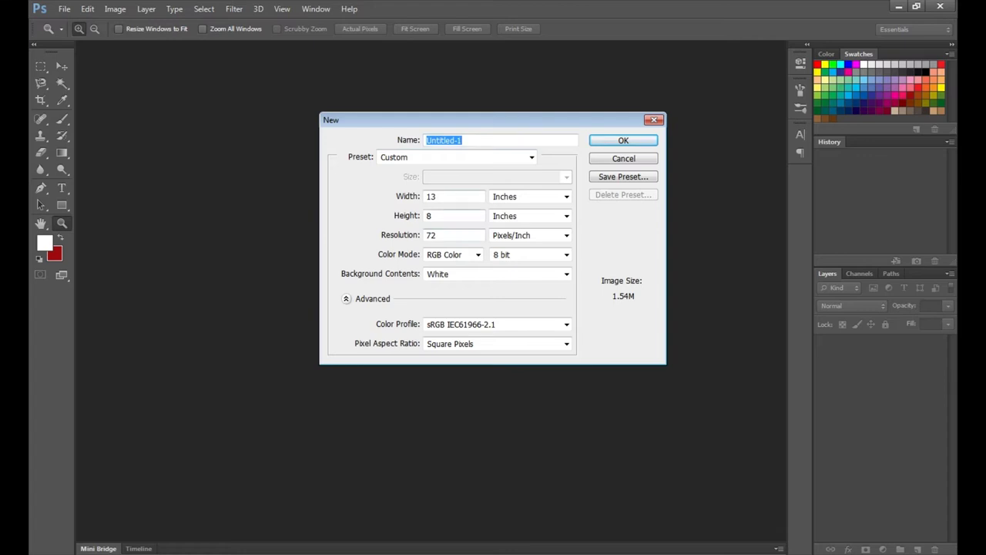
left_click(567, 196)
key("Down")
key("Up")
key("Up")
key("Up")
key("Return")
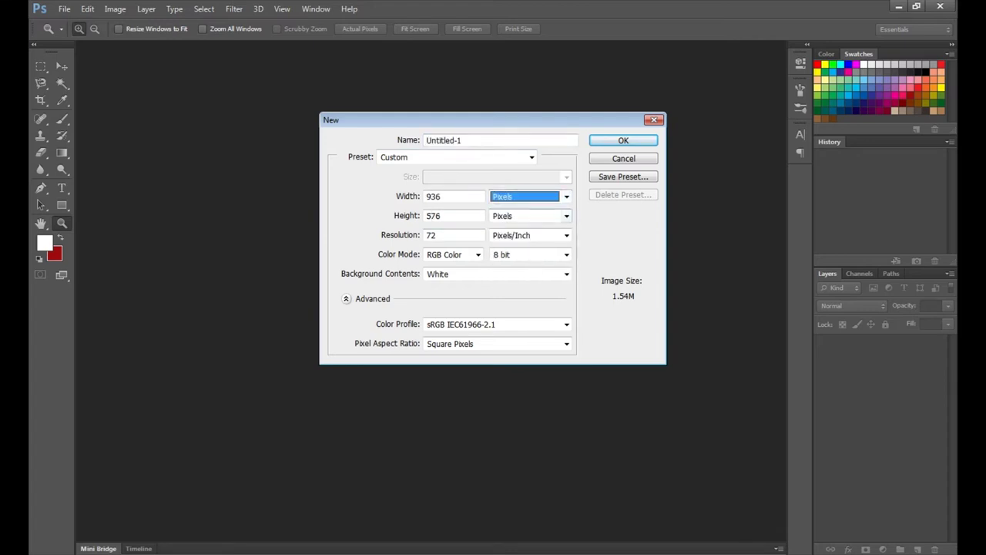
left_click(462, 141)
left_click(454, 197)
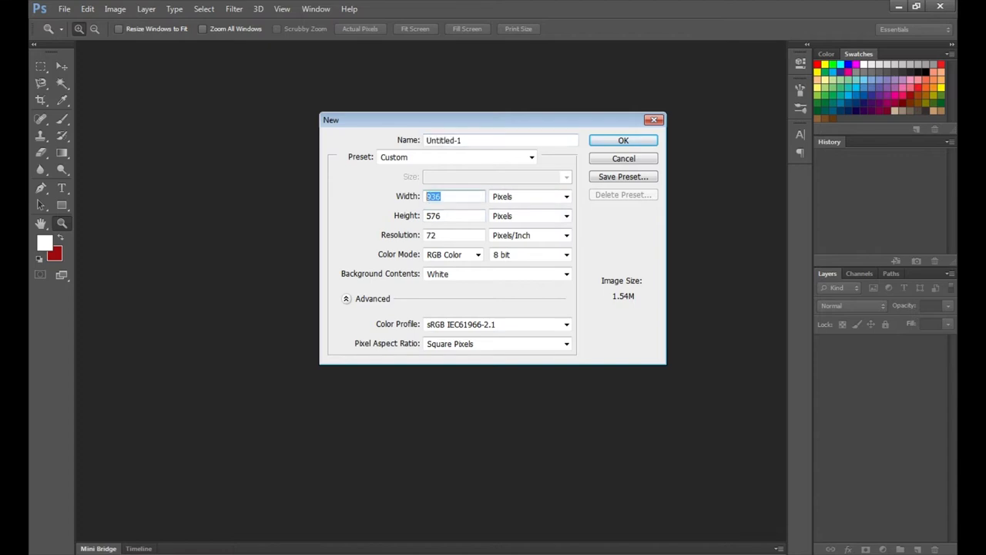
type("500")
left_click(440, 215)
key("BackSpace")
key("BackSpace")
key("BackSpace")
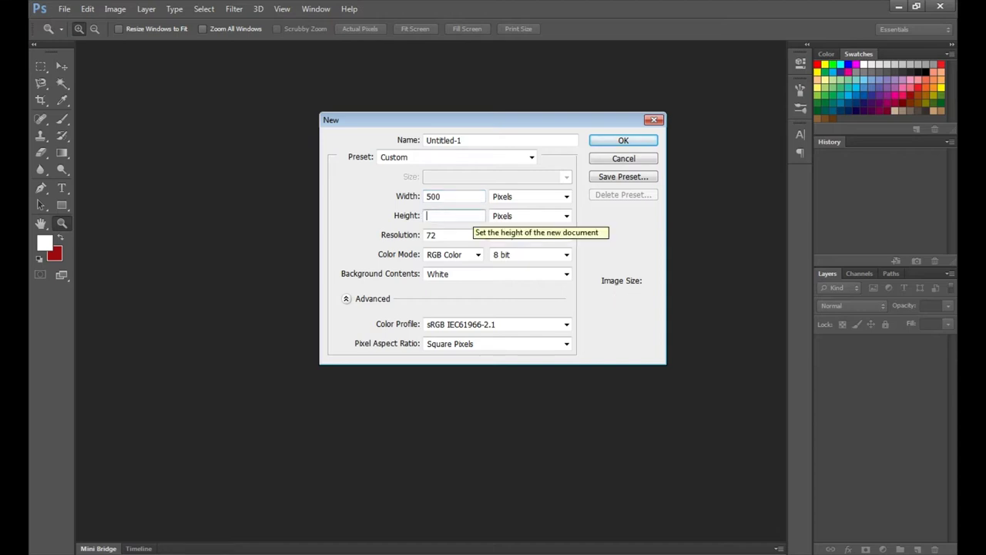
type("500")
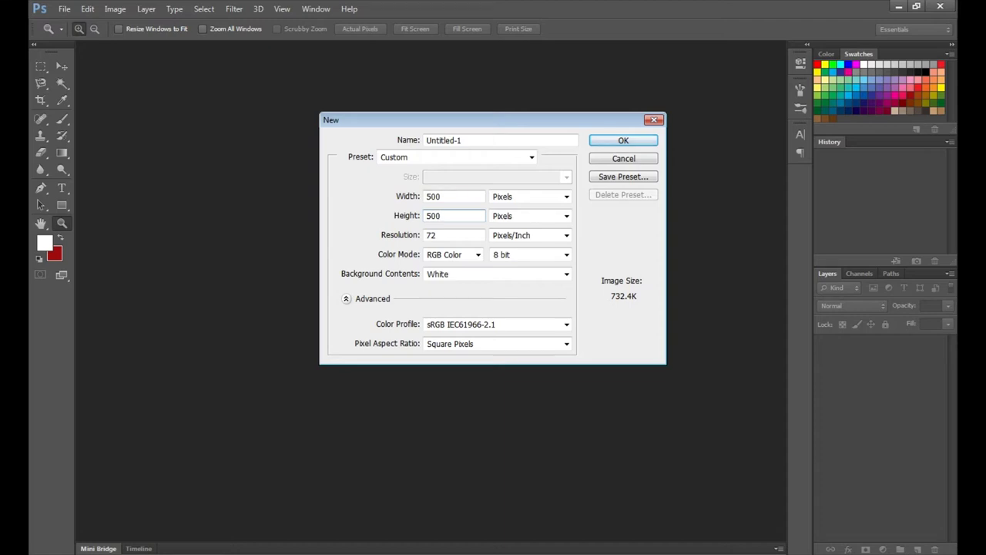
key("Return")
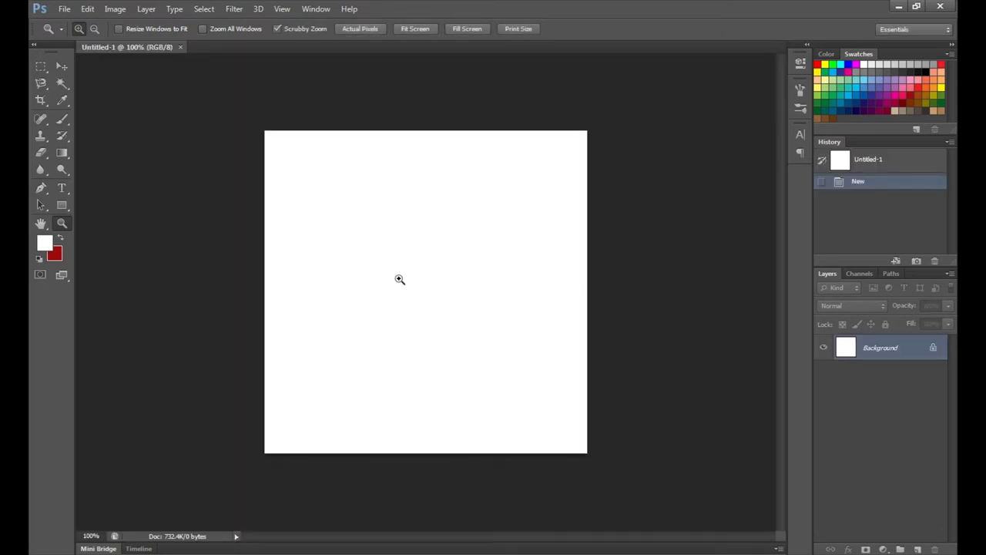
key("alt")
left_click(437, 290, "alt")
left_click(437, 286, "alt")
left_click(437, 285, "alt")
left_click(430, 286, "alt")
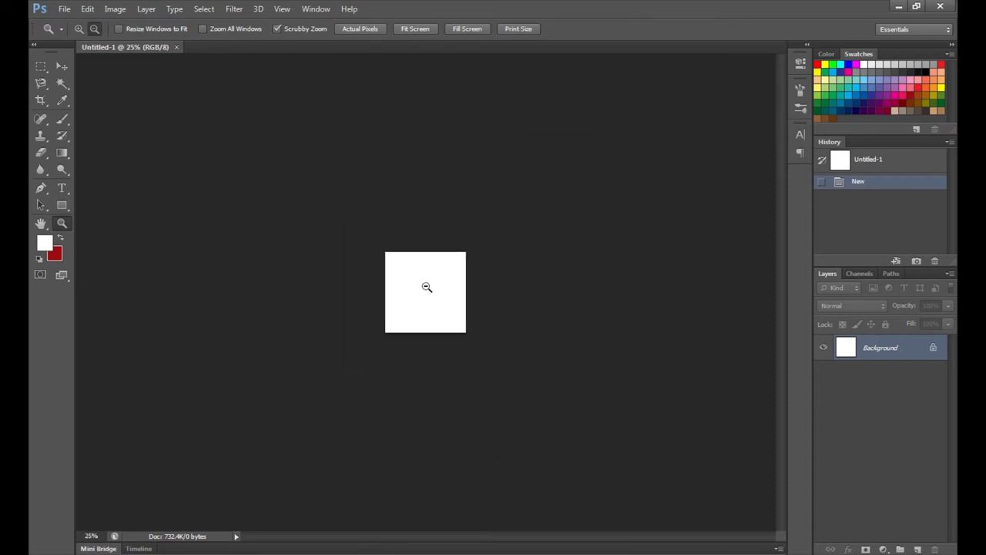
left_click(427, 290, "alt")
left_click(427, 293)
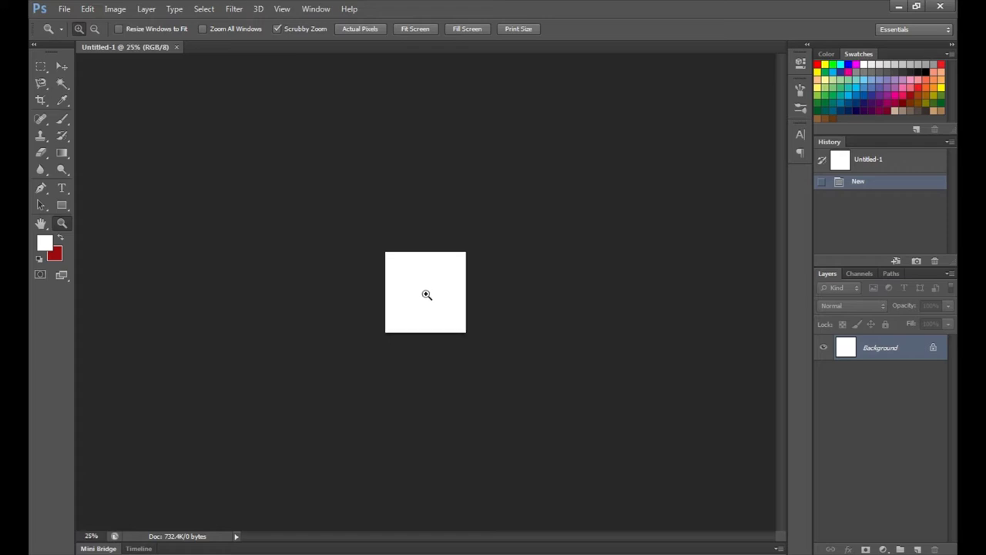
left_click_drag(434, 293, 433, 293)
left_click(433, 293, "alt")
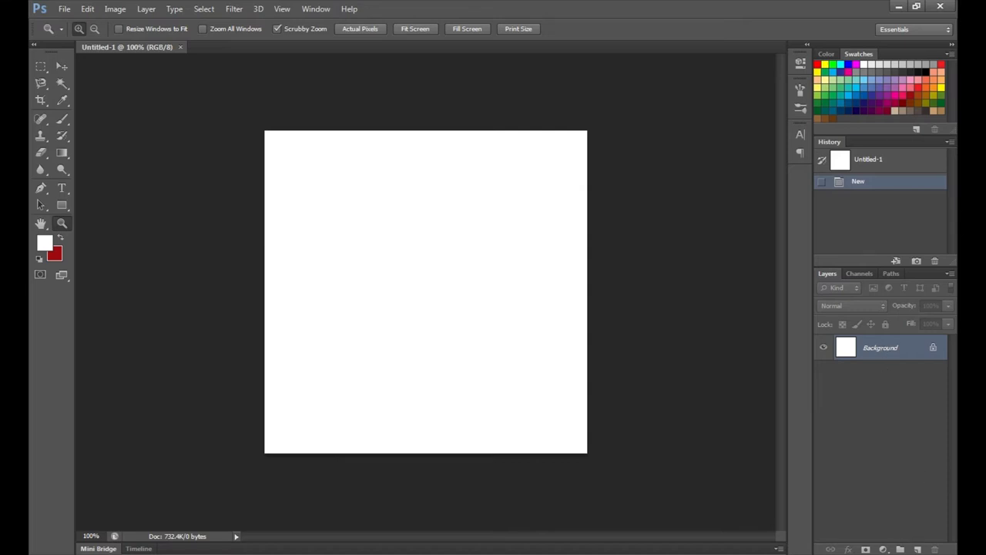
Step: Create Layer 1 above Background and rename it 'bg color'
left_click(917, 549)
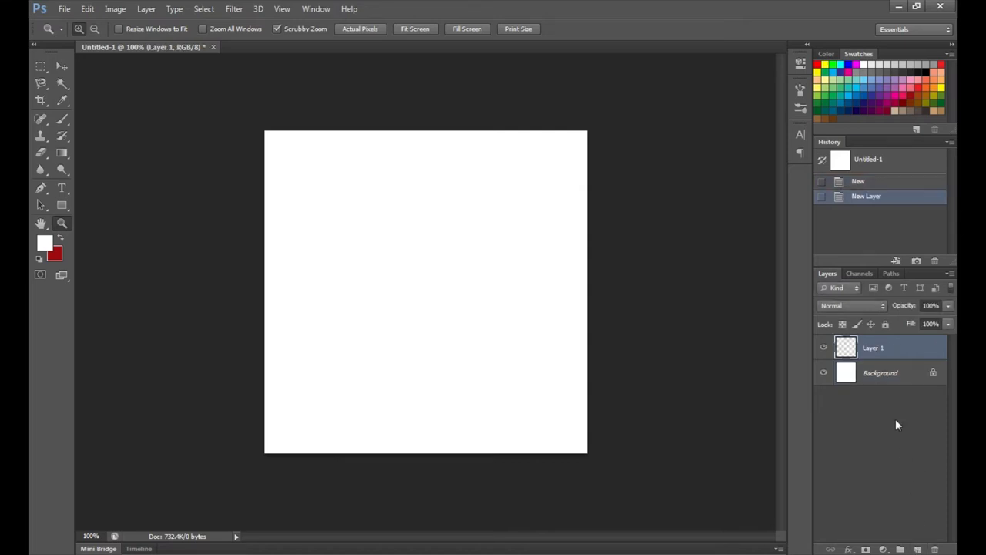
double_click(874, 349)
type("bac")
key("BackSpace")
key("BackSpace")
type("c")
key("BackSpace")
type("g color")
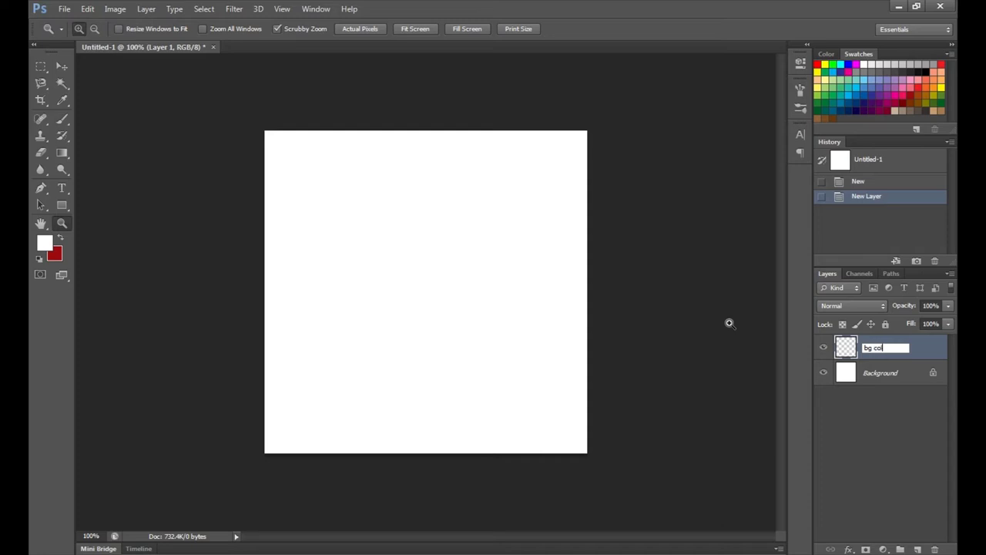
key("Return")
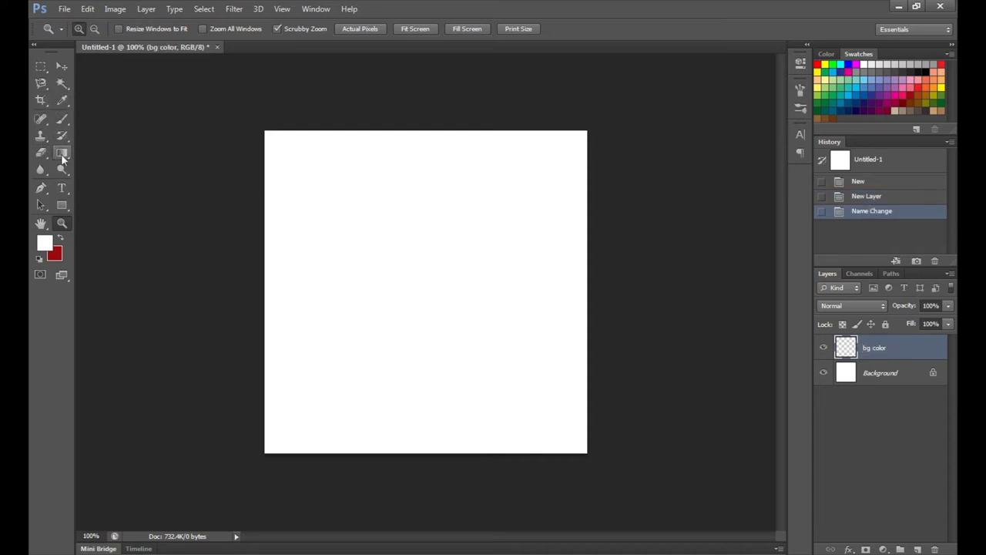
Step: Draw a rectangle across the whole canvas and give it a teal fill
left_click(61, 206)
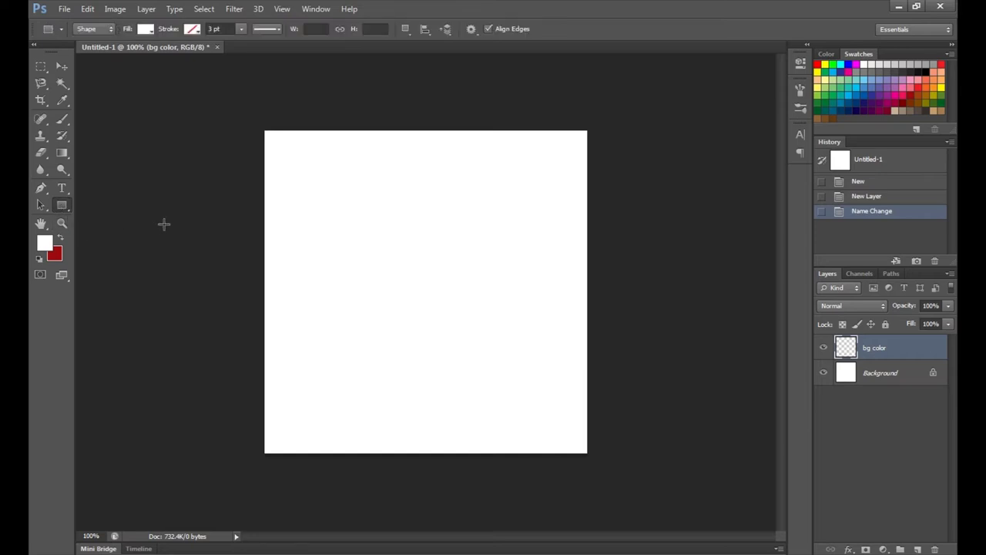
left_click_drag(264, 130, 587, 453)
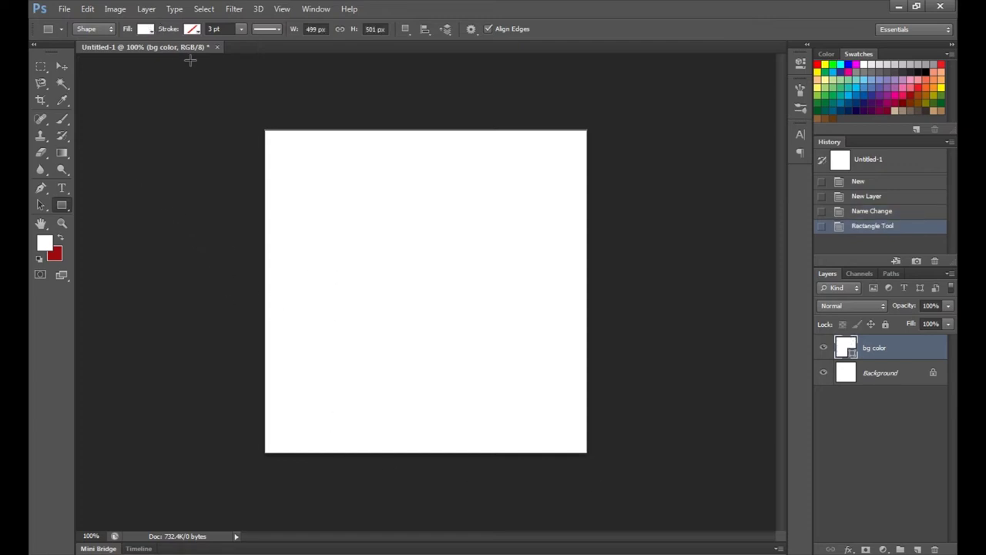
left_click(151, 30)
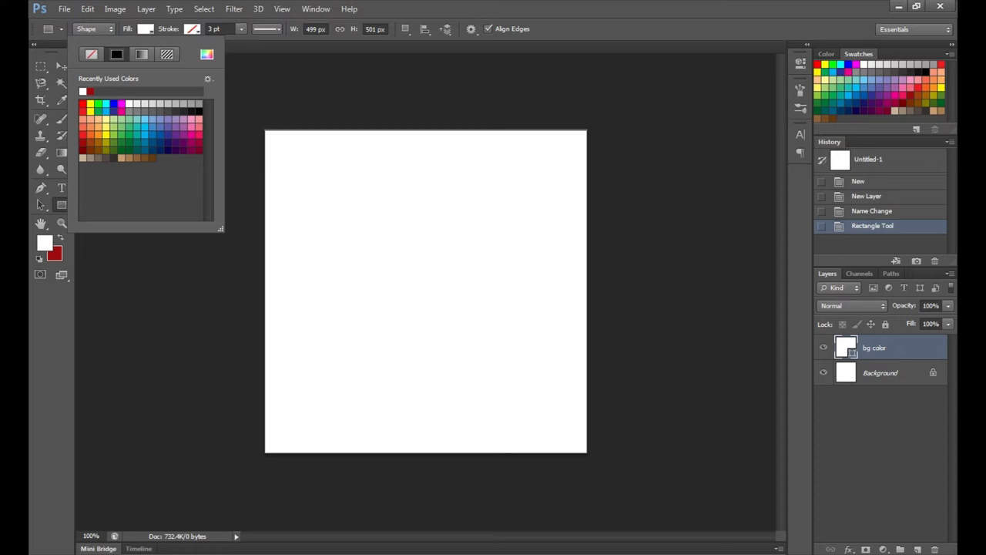
left_click(131, 127)
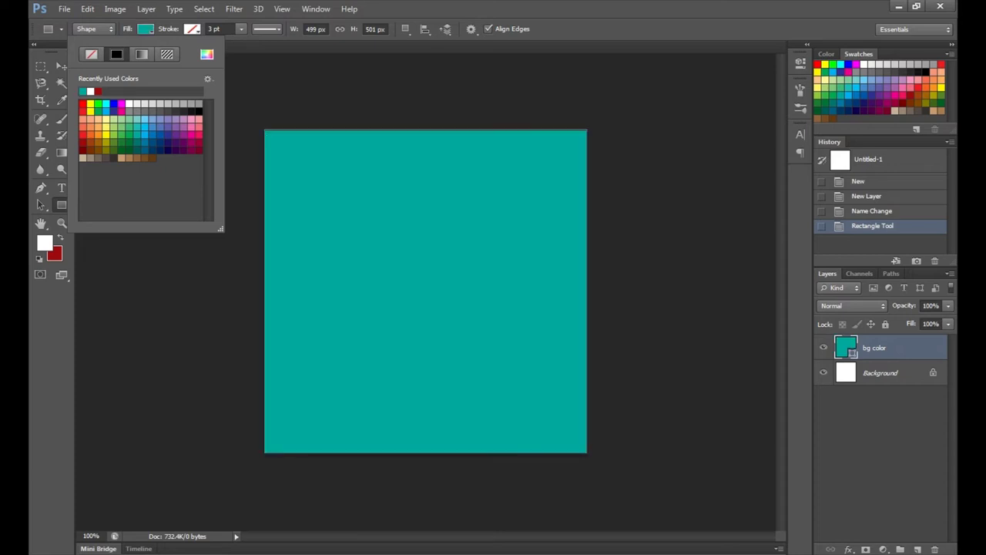
key("Return")
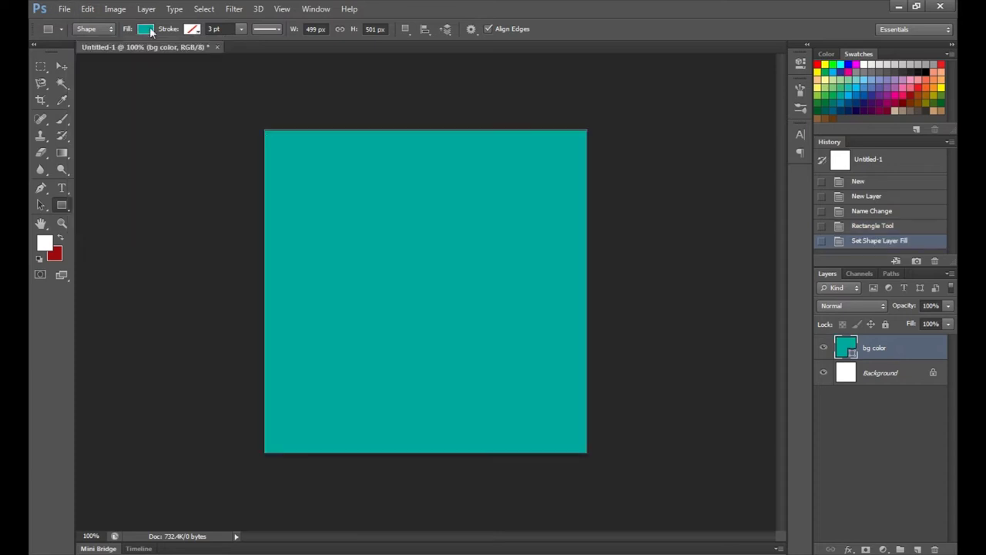
Step: Stretch the teal rectangle left with Free Transform so it covers the white edge
left_click(57, 68)
left_click(305, 213)
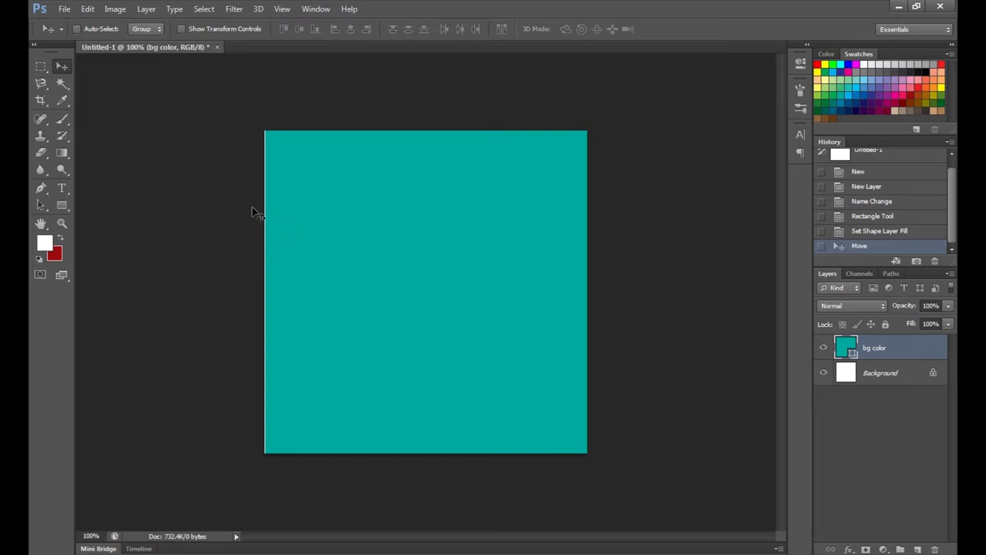
key("ctrl+t")
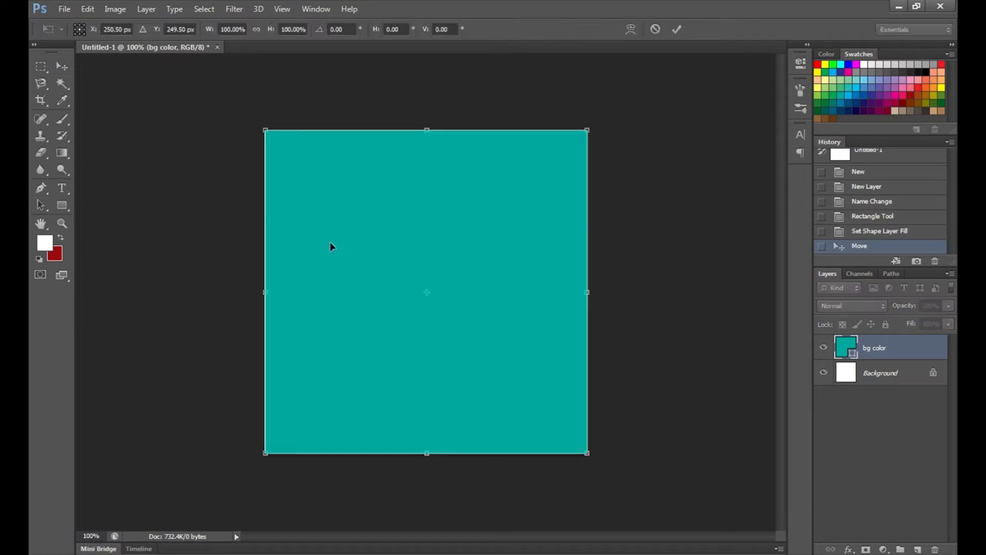
left_click_drag(265, 292, 265, 292)
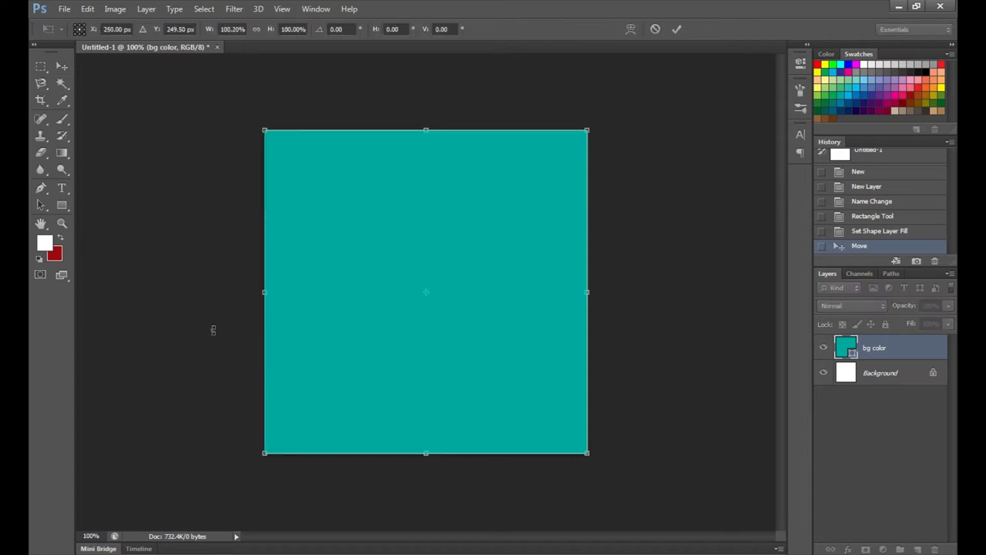
key("Return")
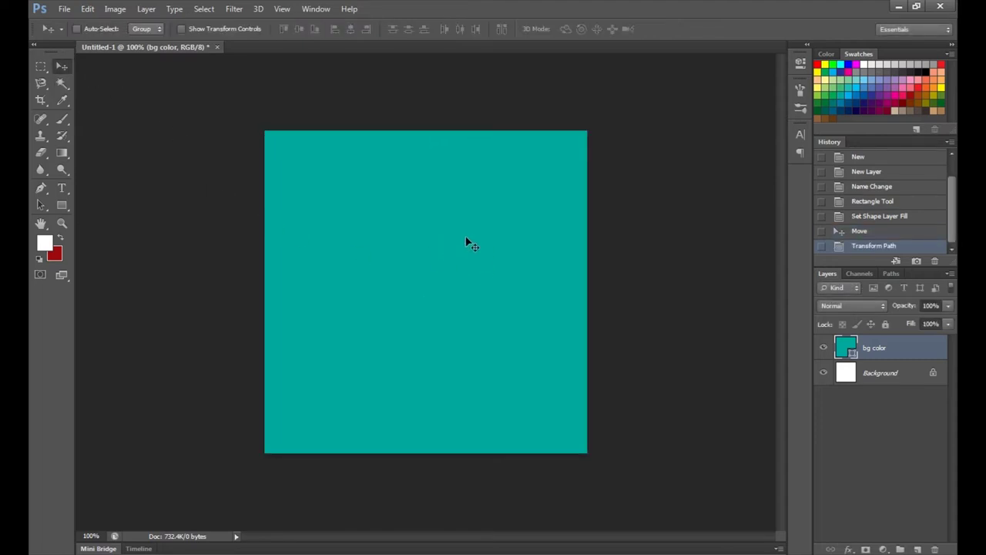
Step: Add a new layer above bg color and rename it 'Text'
left_click(918, 549)
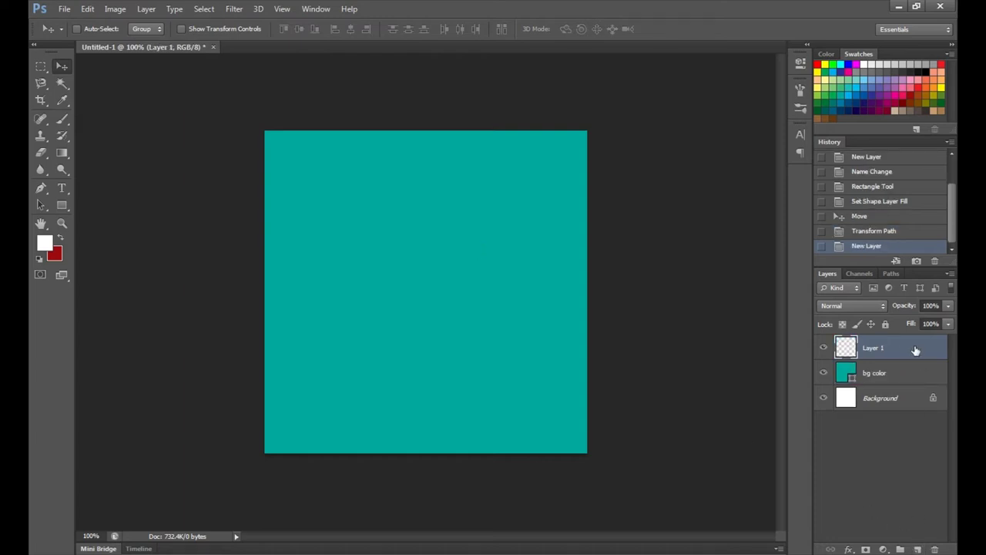
double_click(873, 350)
type("Text")
key("Return")
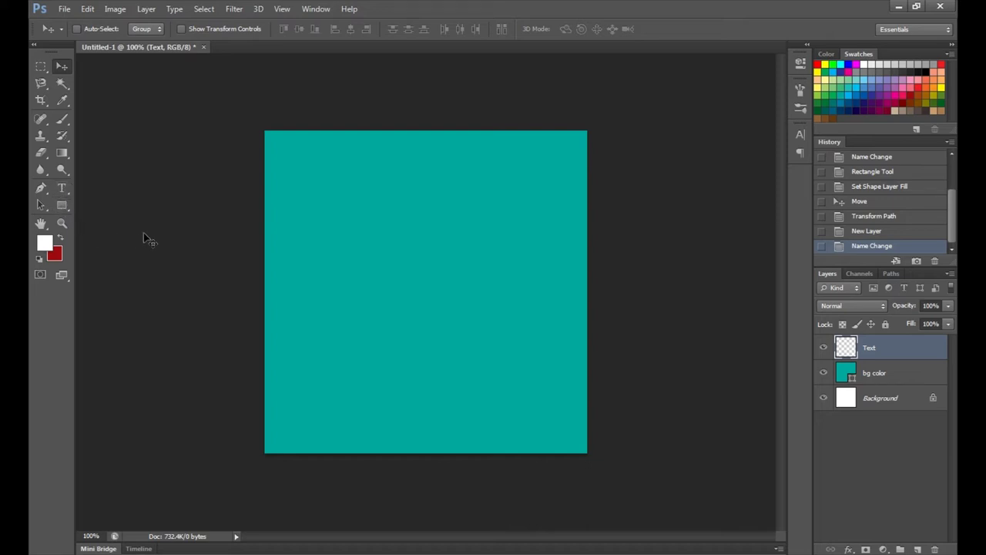
key("t")
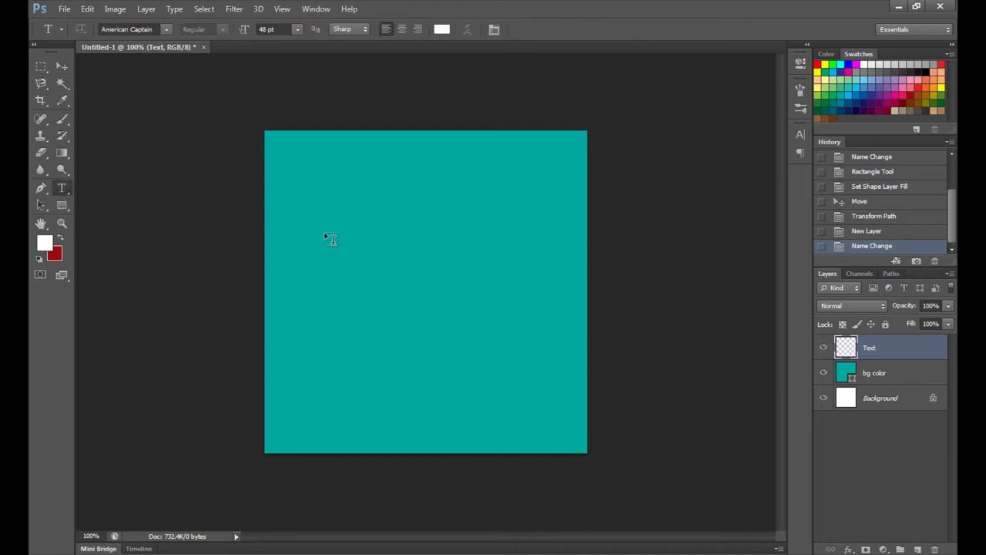
Step: Start a text line on the canvas in Feast of Flesh BB and type 'FEMCAR STUDIOS'
left_click(325, 274)
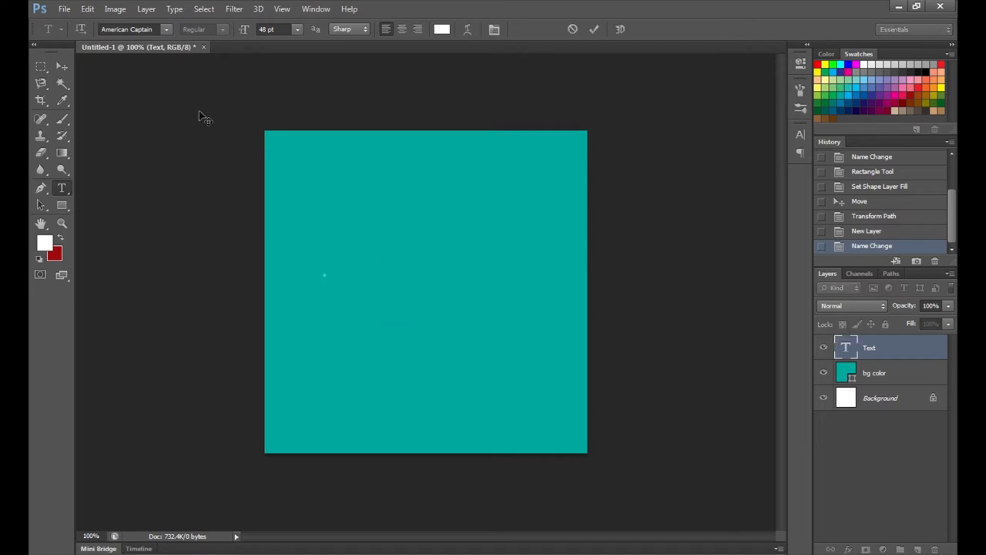
left_click(168, 31)
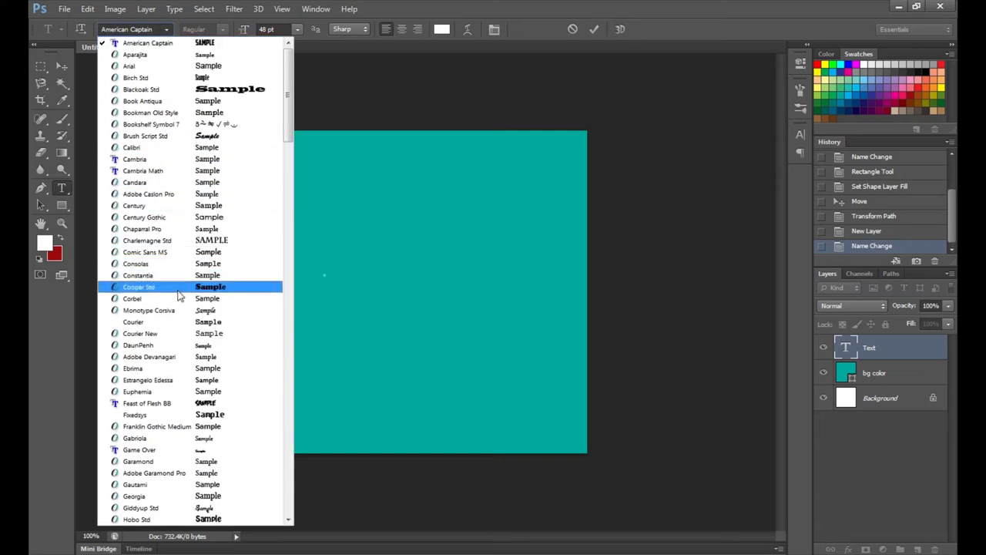
scroll(178, 296, "down", 1)
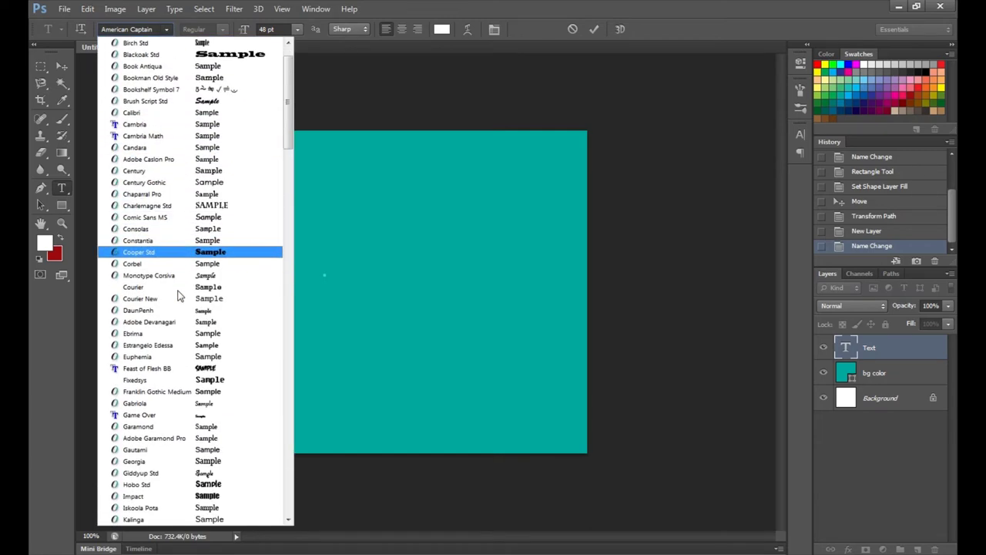
scroll(178, 296, "down", 1)
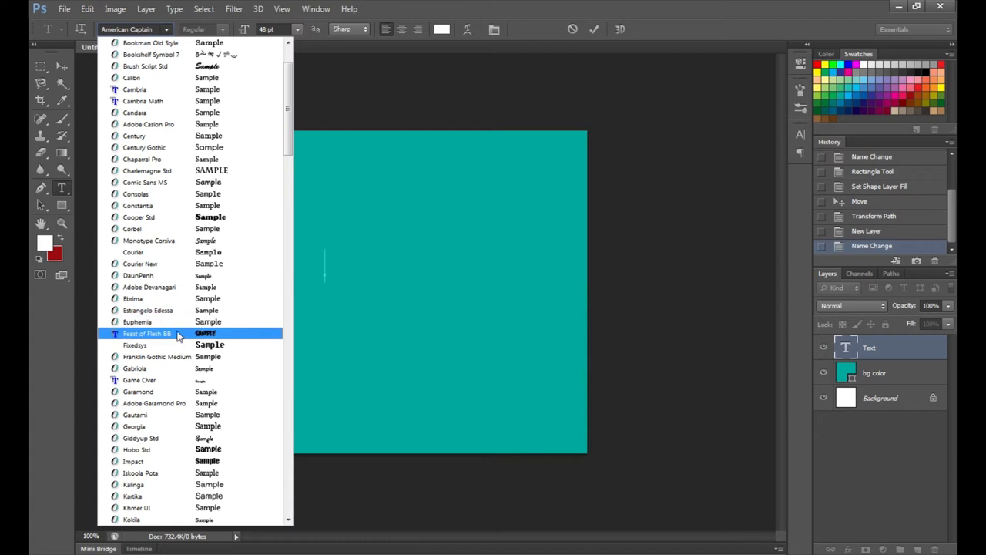
left_click(176, 333)
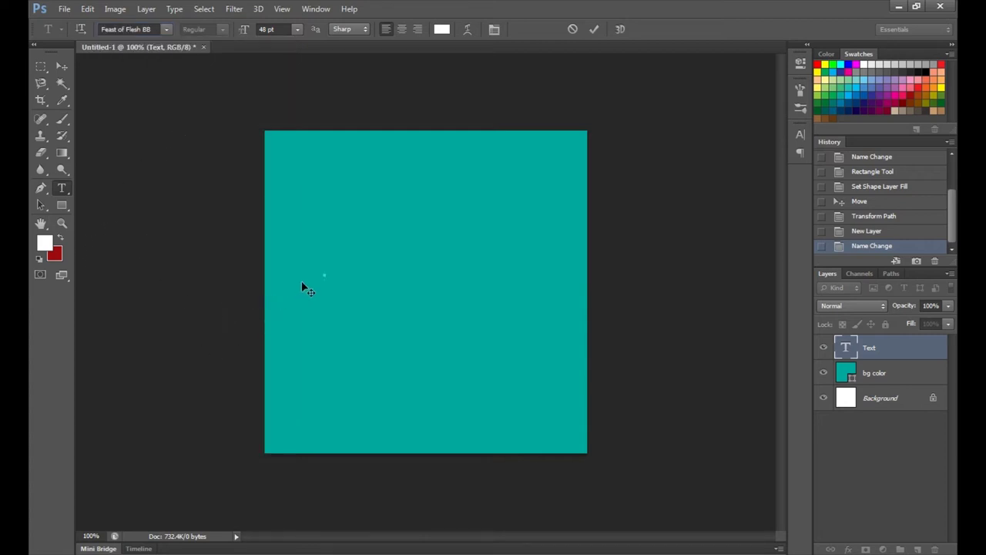
type("FE")
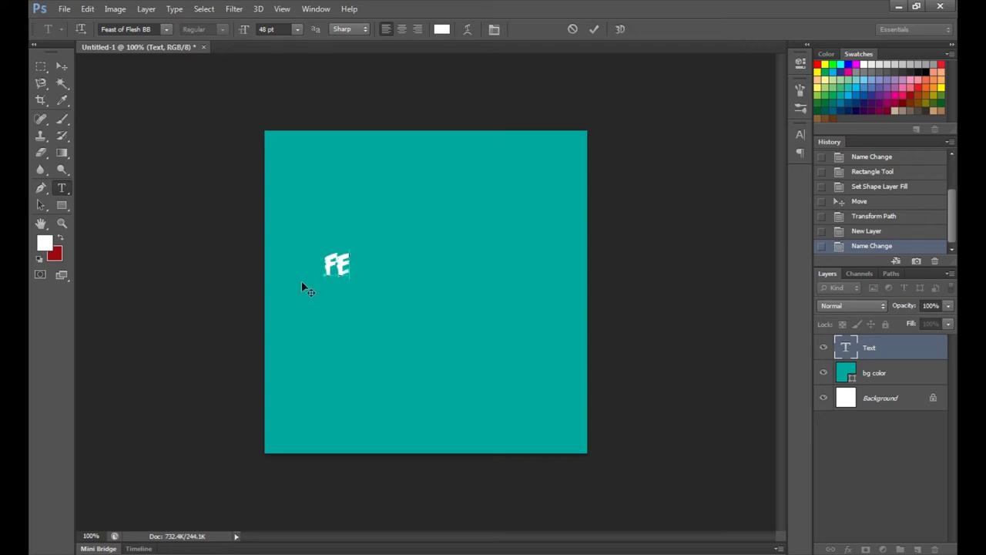
type("MCAR ")
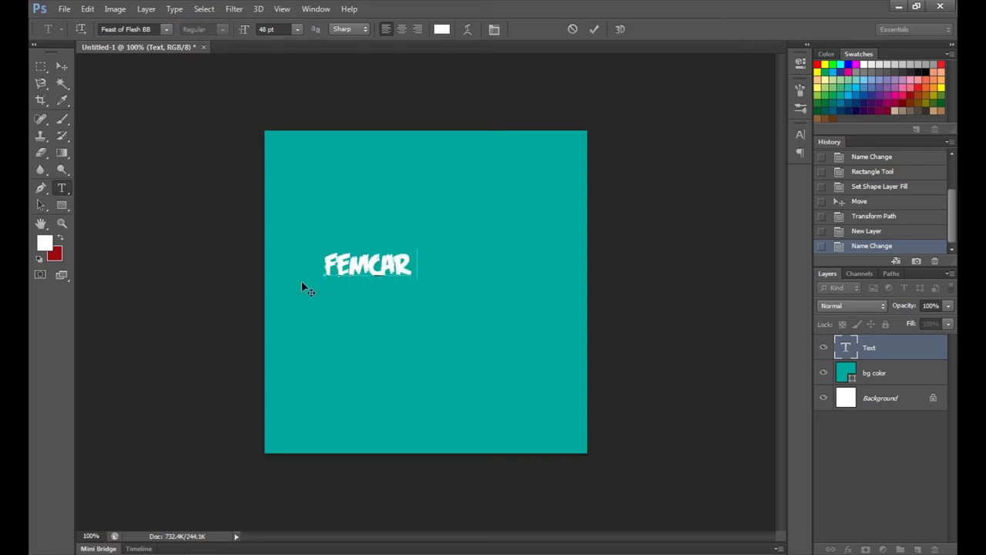
type("STUDIOS")
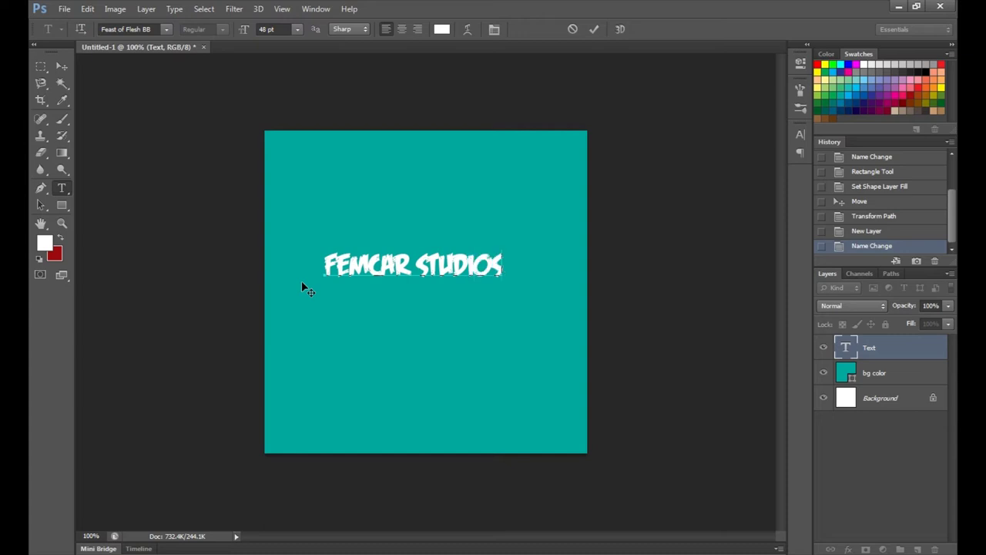
Step: Scale the FEMCAR STUDIOS text up to about 143% and place it near the top centre
left_click(66, 66)
left_click_drag(449, 276, 444, 221)
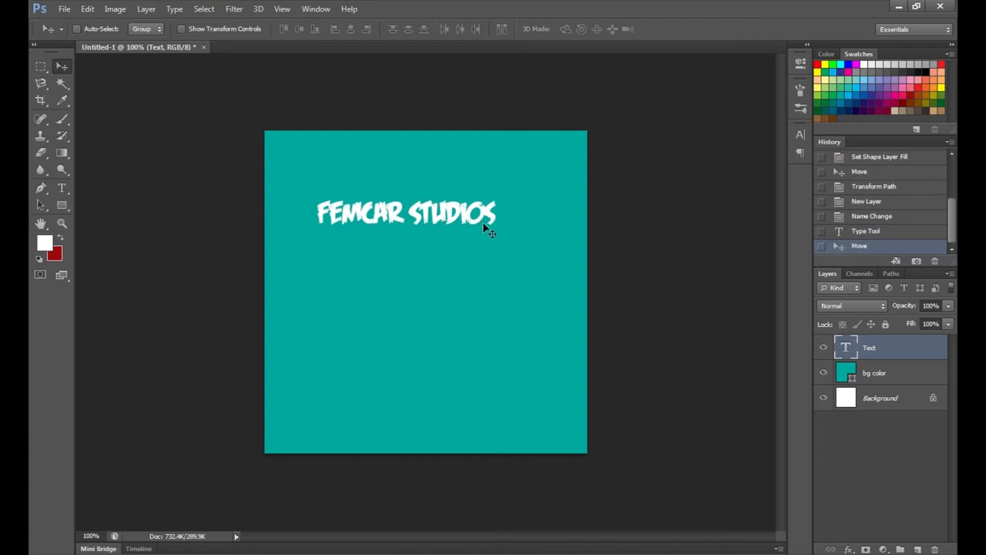
key("ctrl+t")
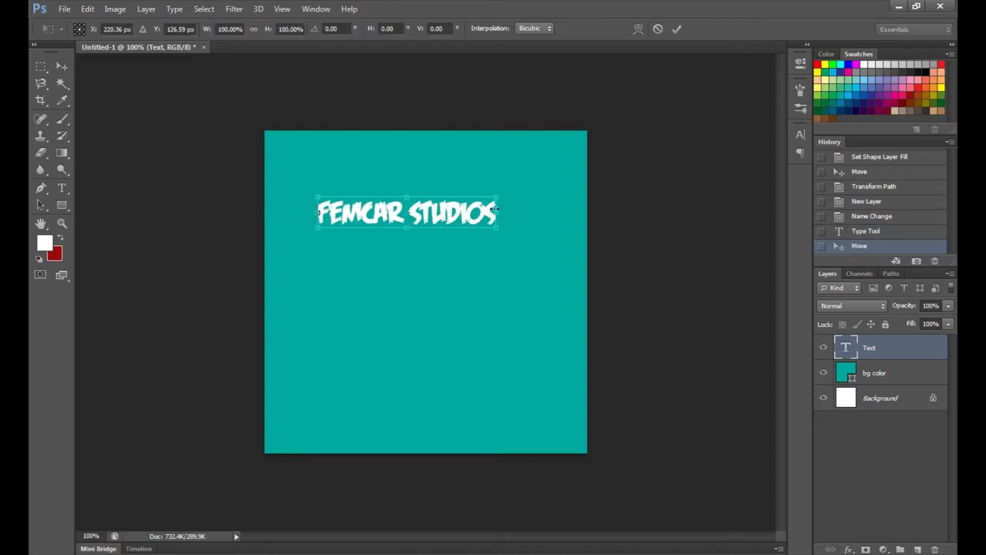
left_click_drag(497, 229, 568, 286)
left_click_drag(545, 235, 527, 201)
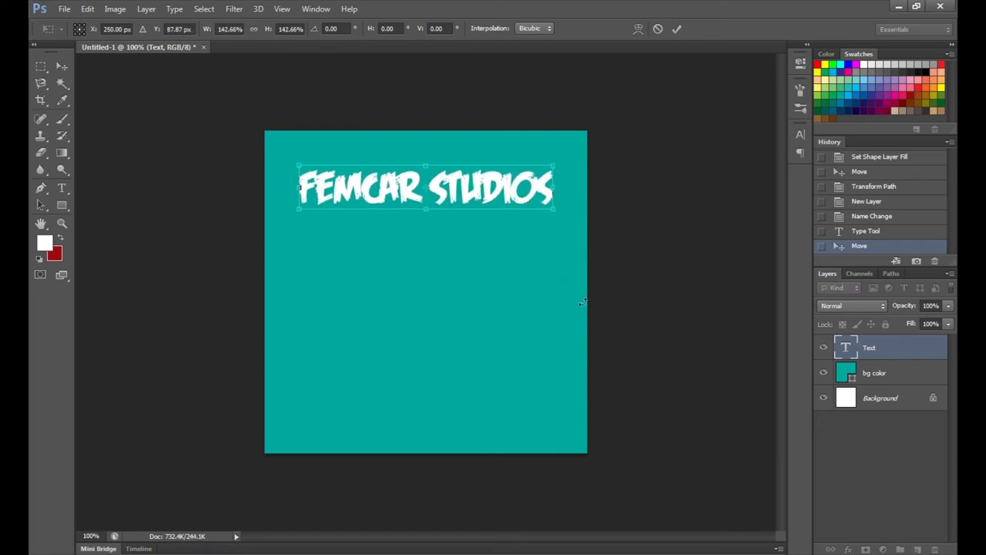
key("Return")
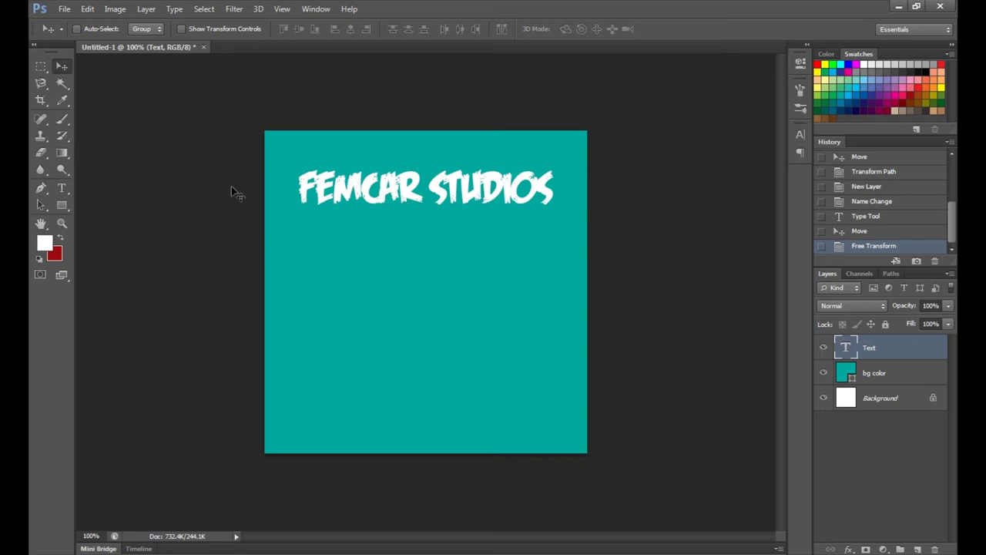
Step: Change the title text's font to Century Gothic
key("t")
left_click_drag(554, 189, 295, 194)
left_click(167, 31)
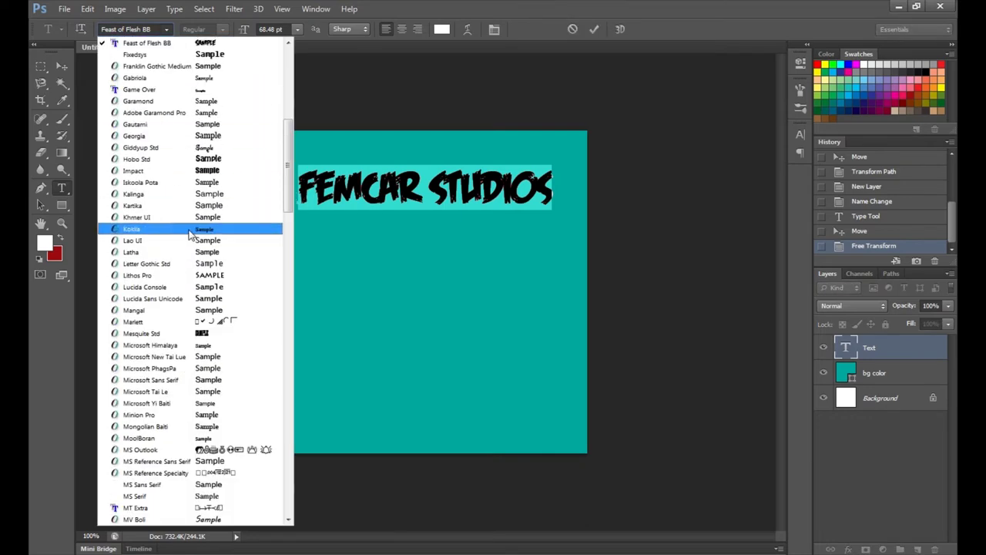
scroll(171, 429, "down", 3)
scroll(171, 430, "down", 3)
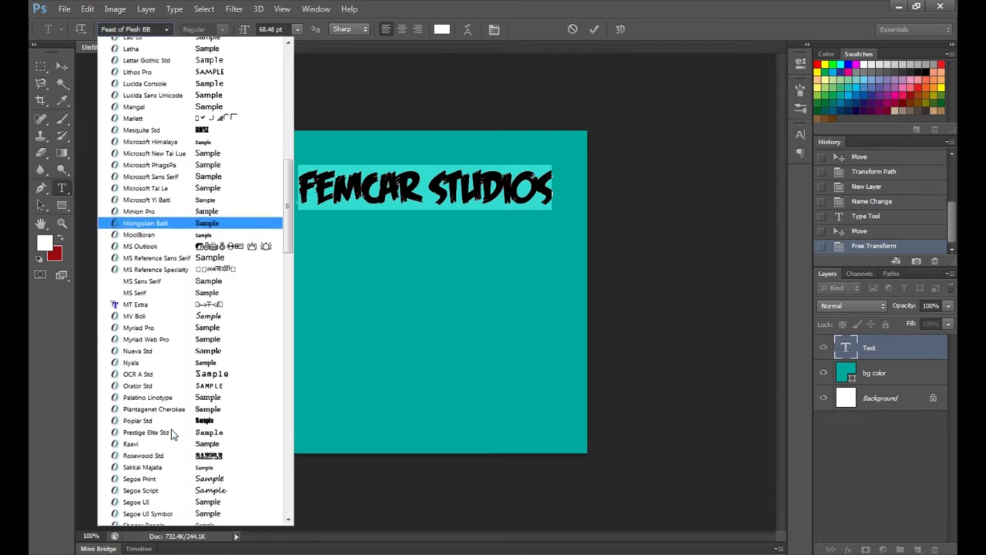
scroll(169, 370, "up", 6)
scroll(163, 232, "up", 6)
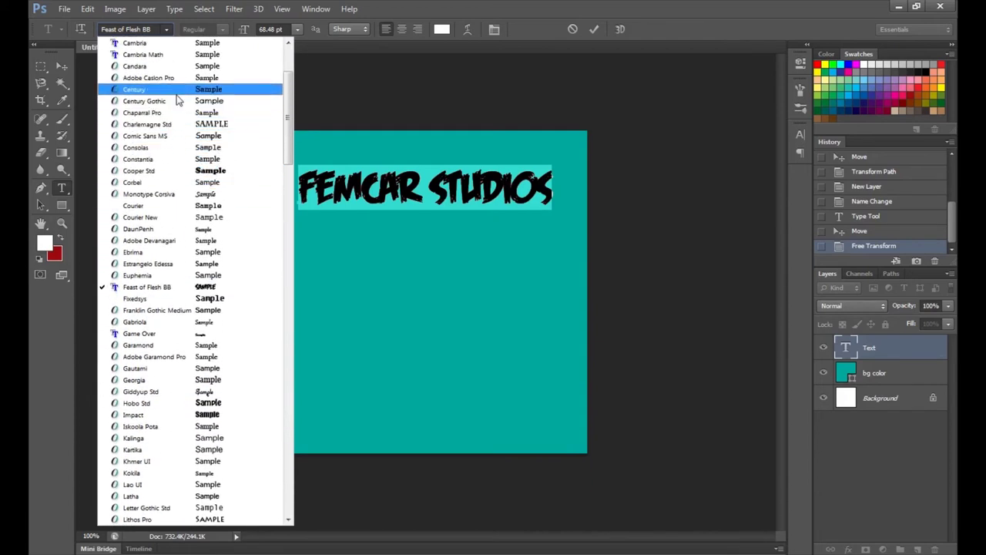
left_click(174, 101)
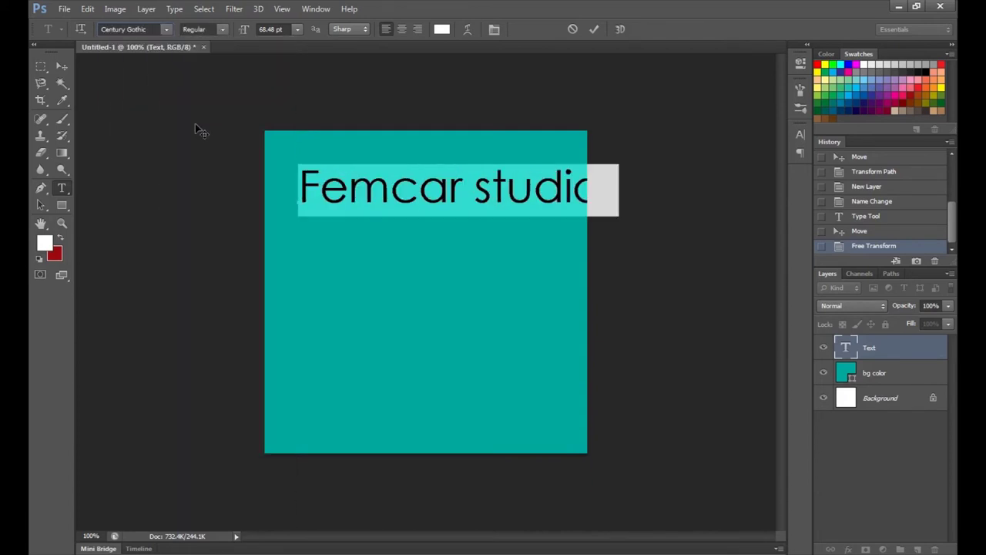
left_click(68, 68)
Step: Shift the text left and break it into 'Femcar' above 'studios'
left_click_drag(435, 197, 358, 196)
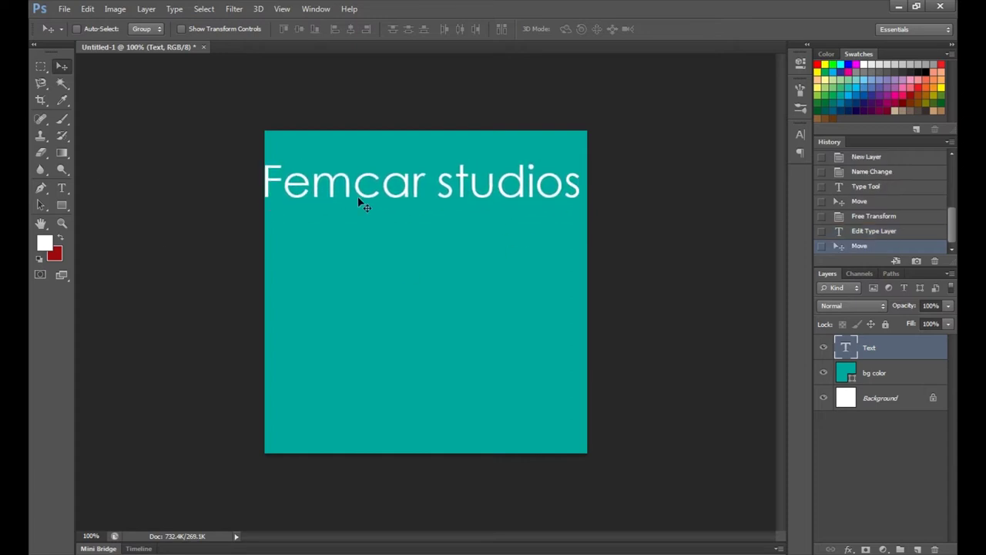
left_click(61, 187)
left_click(424, 188)
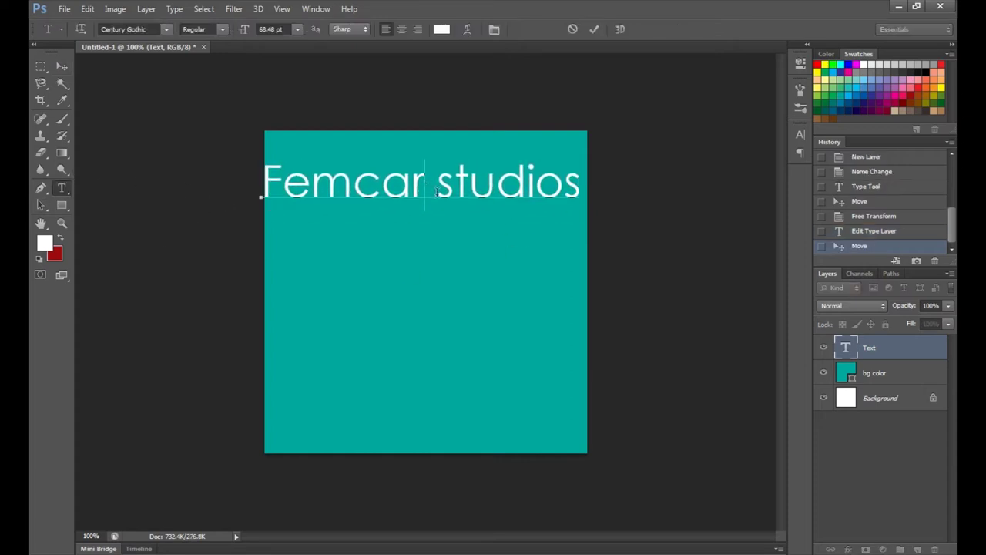
key("Return")
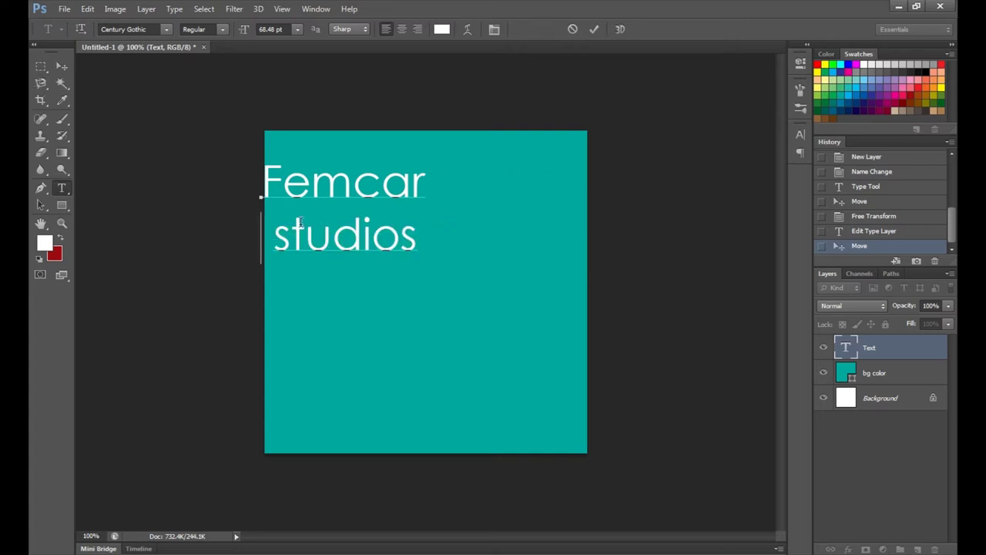
key("Delete")
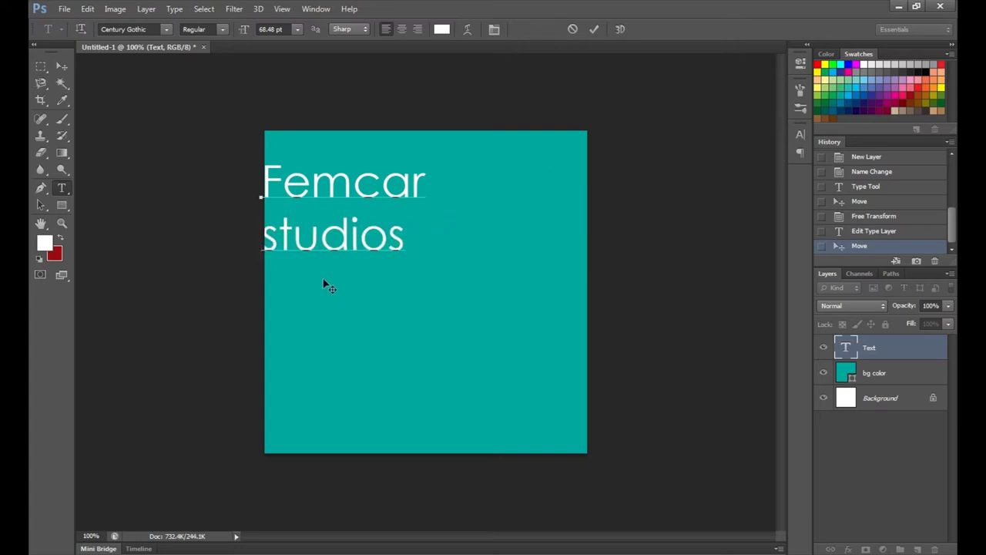
left_click(62, 66)
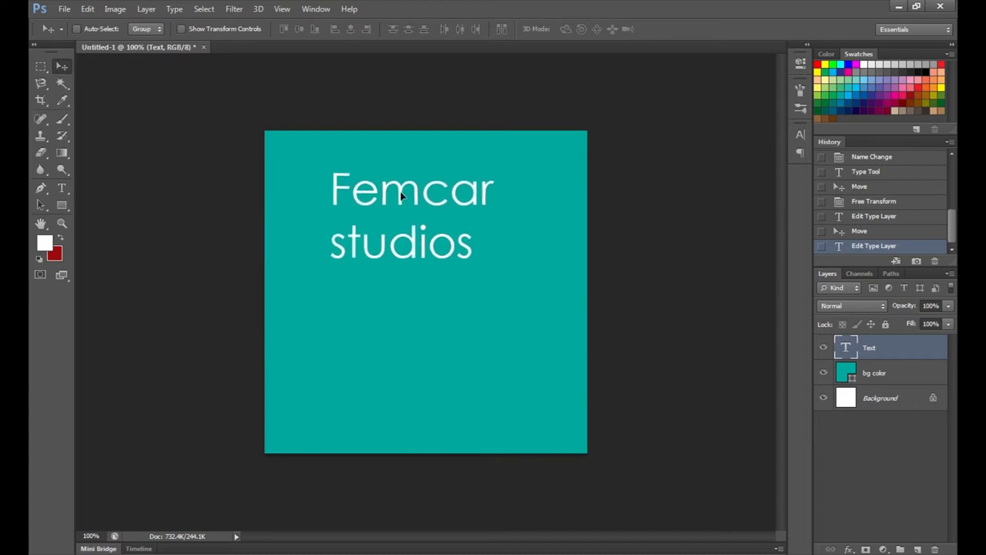